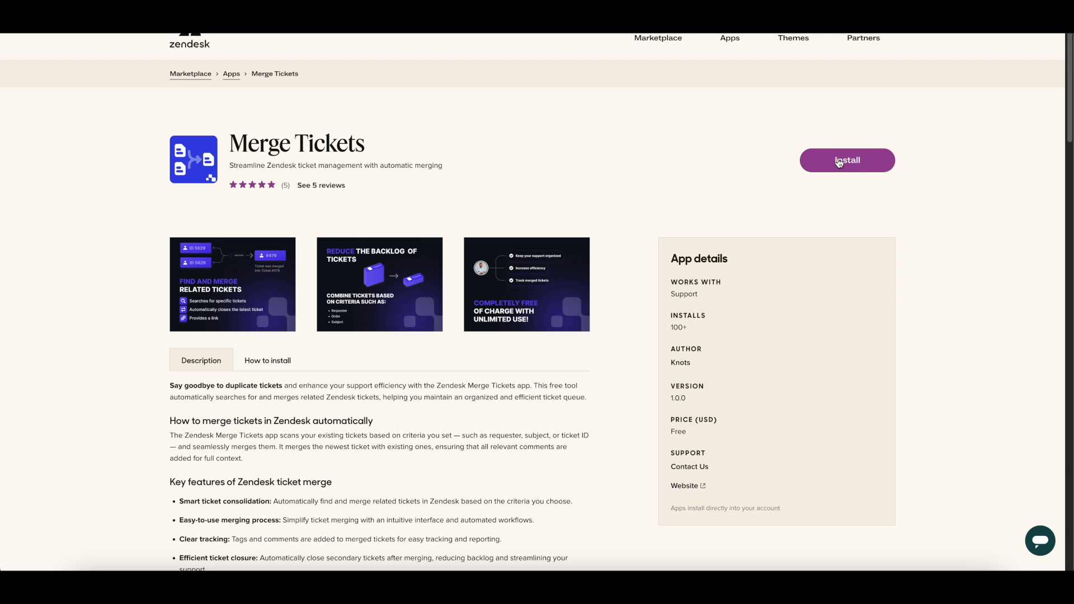
# Step: Start installing the Merge Tickets app on the d3vknots21728485575.zendesk.com account
pyautogui.click(839, 161)
pyautogui.click(540, 341)
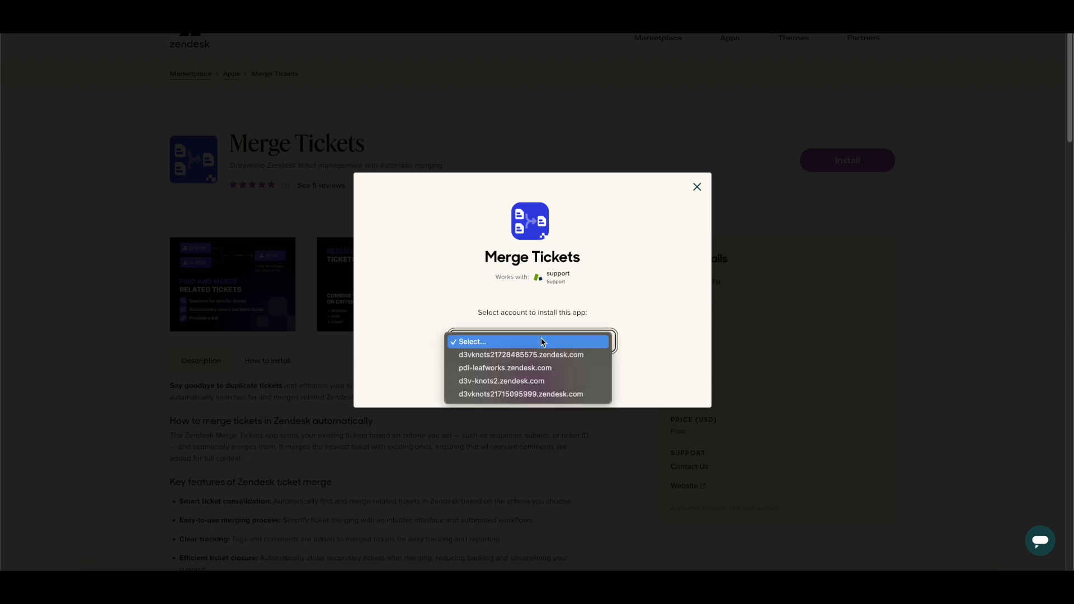
pyautogui.click(545, 354)
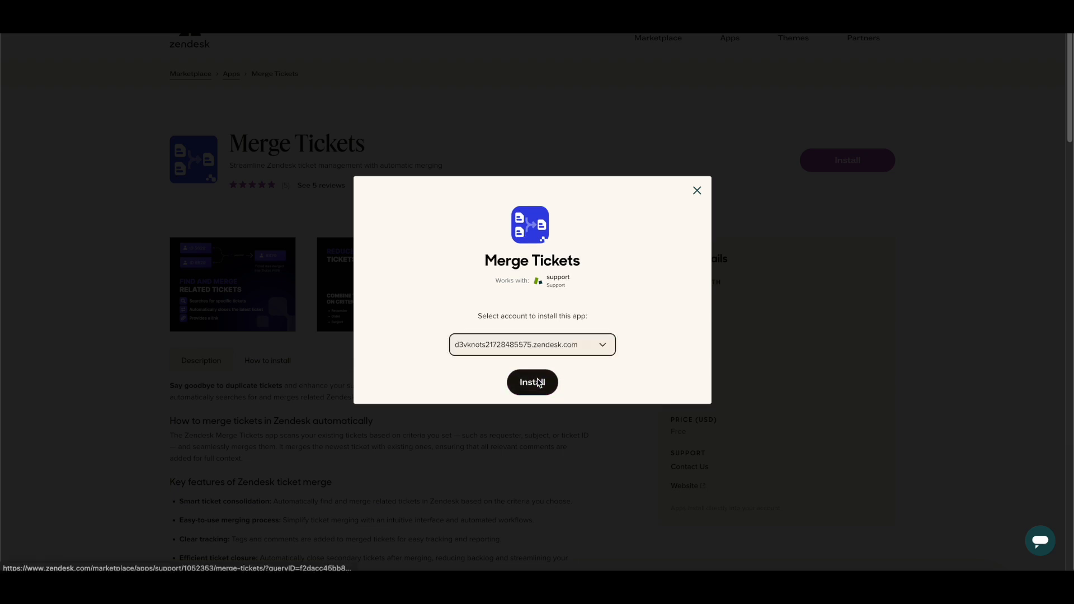
pyautogui.click(538, 384)
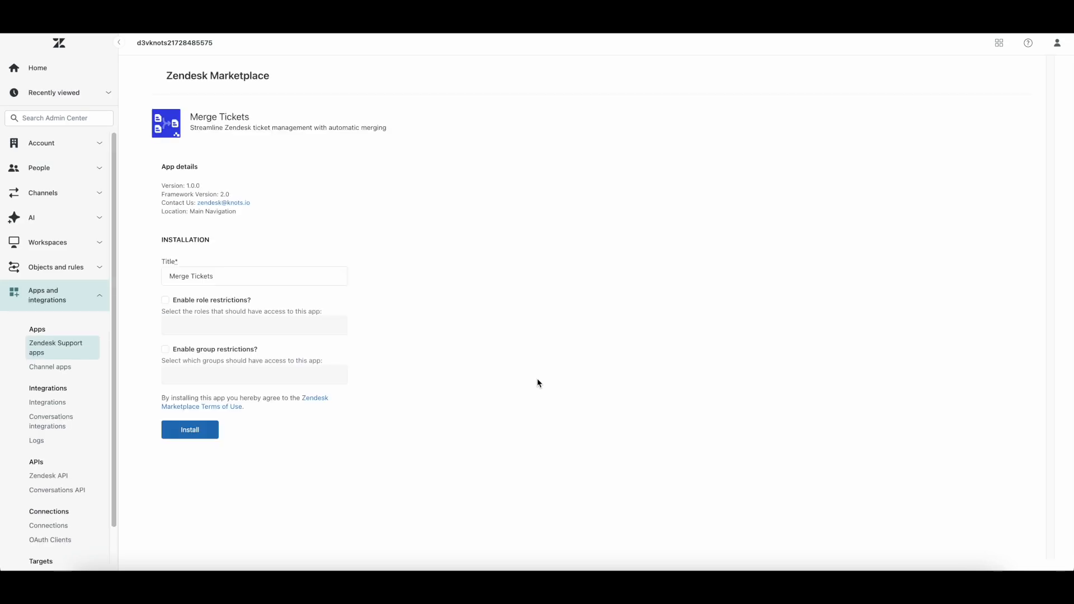
# Step: Enable role restrictions for the Merge Tickets installation without selecting any roles
pyautogui.click(204, 302)
pyautogui.click(250, 326)
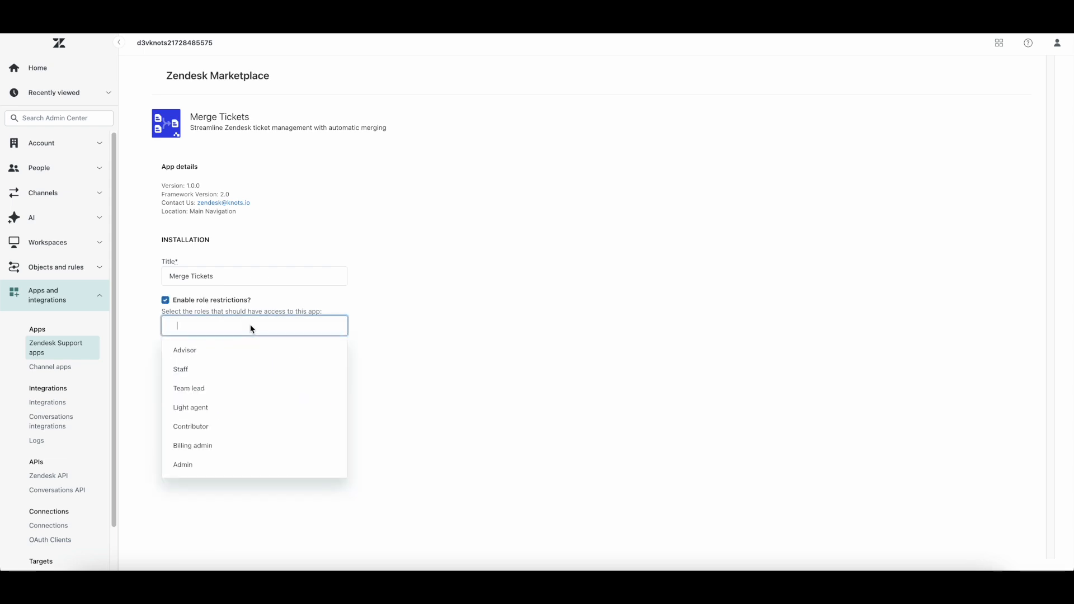
pyautogui.click(141, 360)
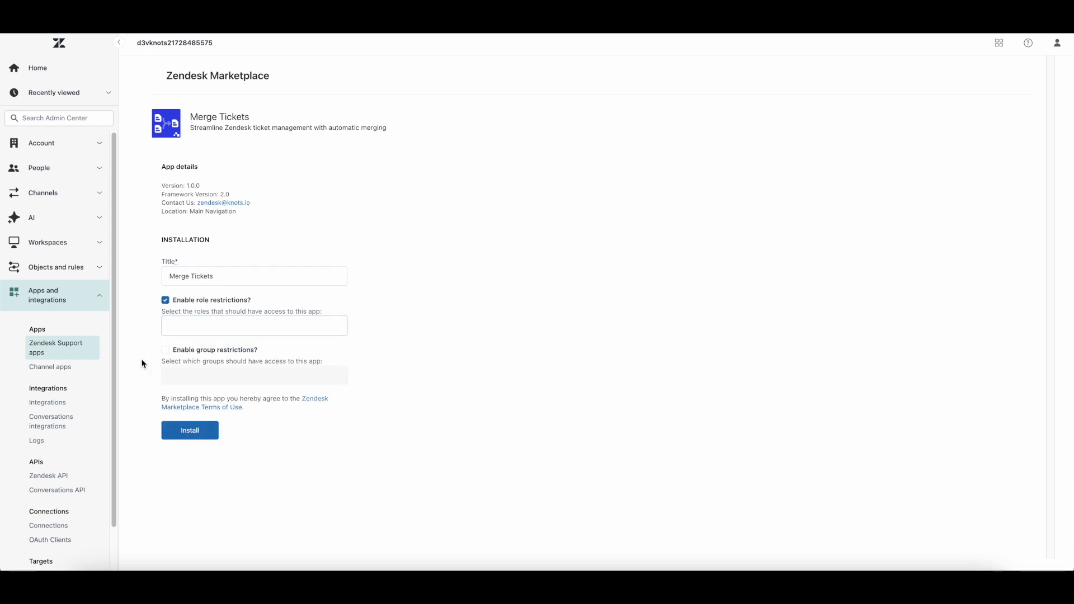
pyautogui.click(190, 351)
pyautogui.click(216, 377)
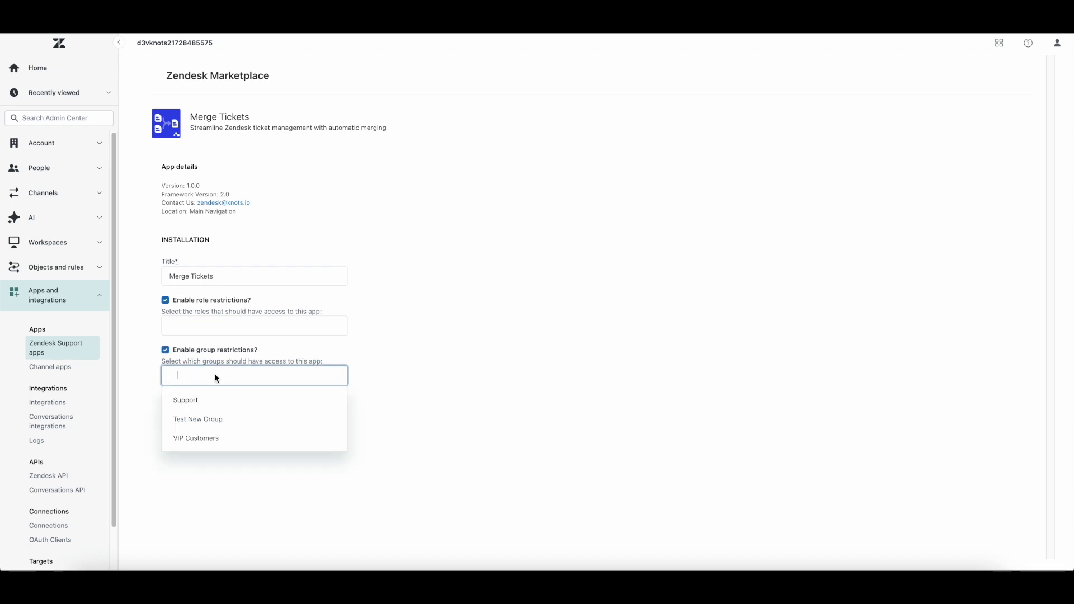
pyautogui.click(189, 352)
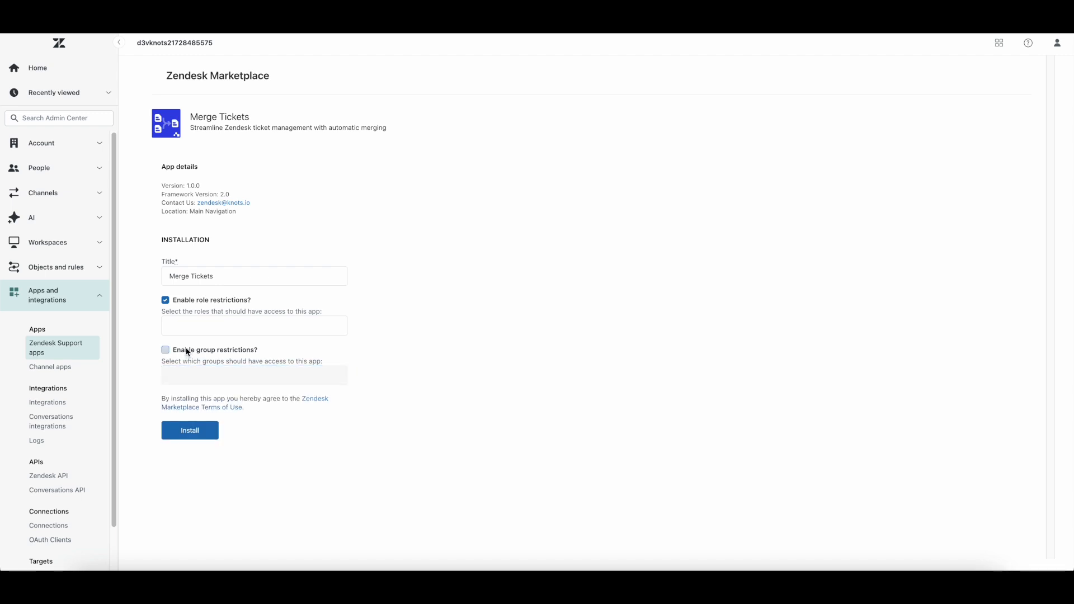
# Step: Install the Merge Tickets app and open it from Zendesk Support
pyautogui.click(187, 430)
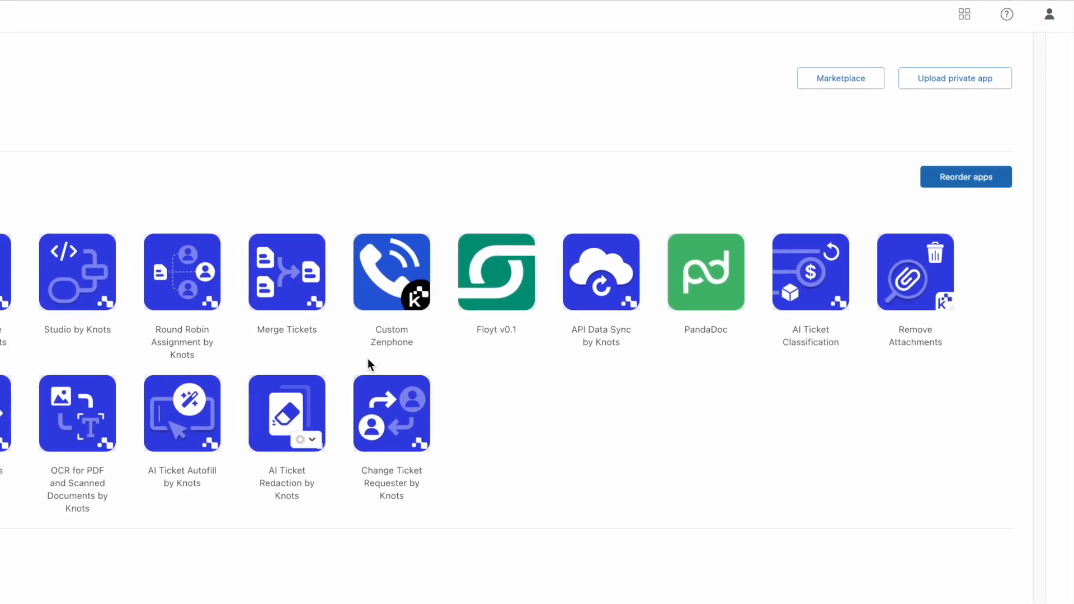
pyautogui.click(973, 13)
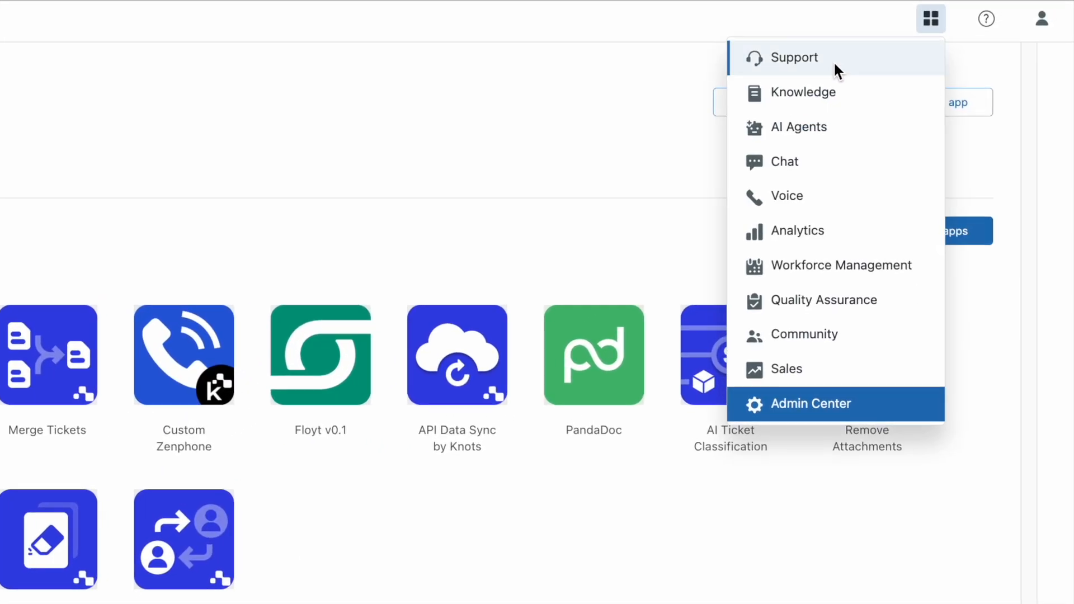
pyautogui.click(834, 65)
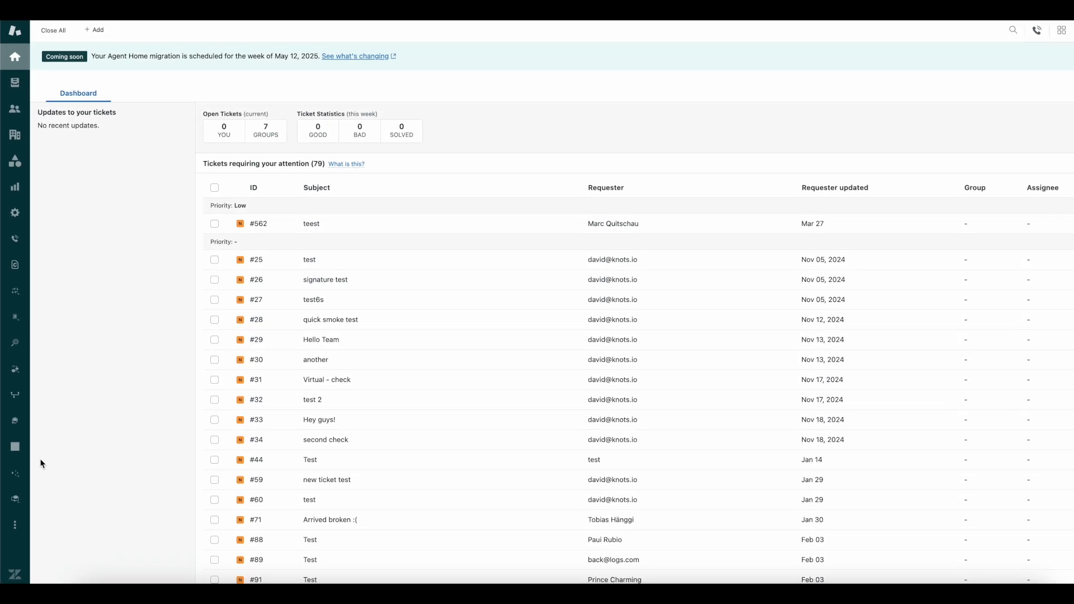
pyautogui.click(15, 524)
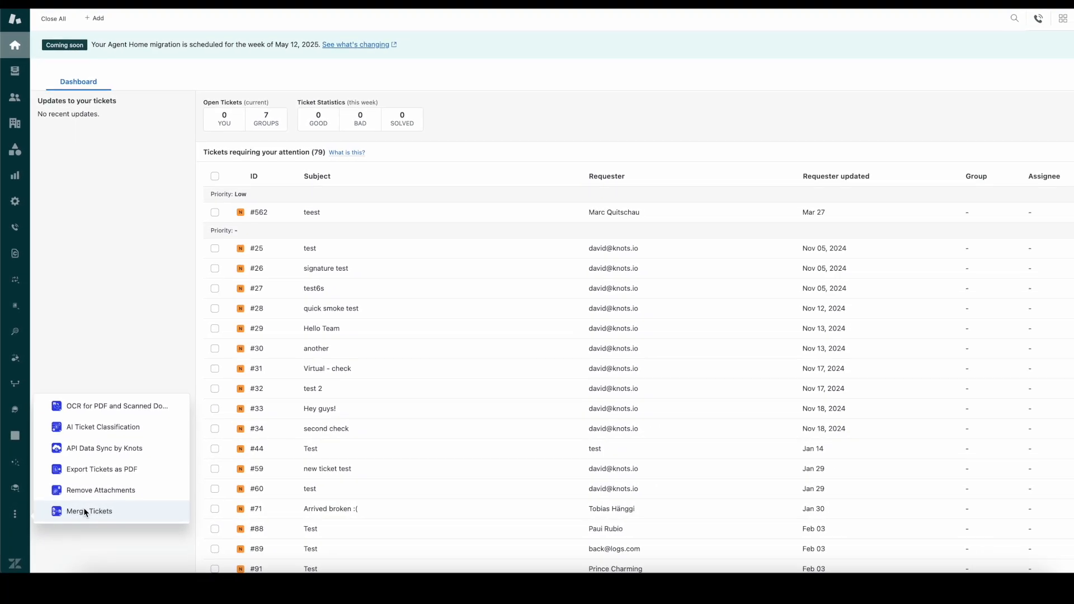
pyautogui.click(126, 513)
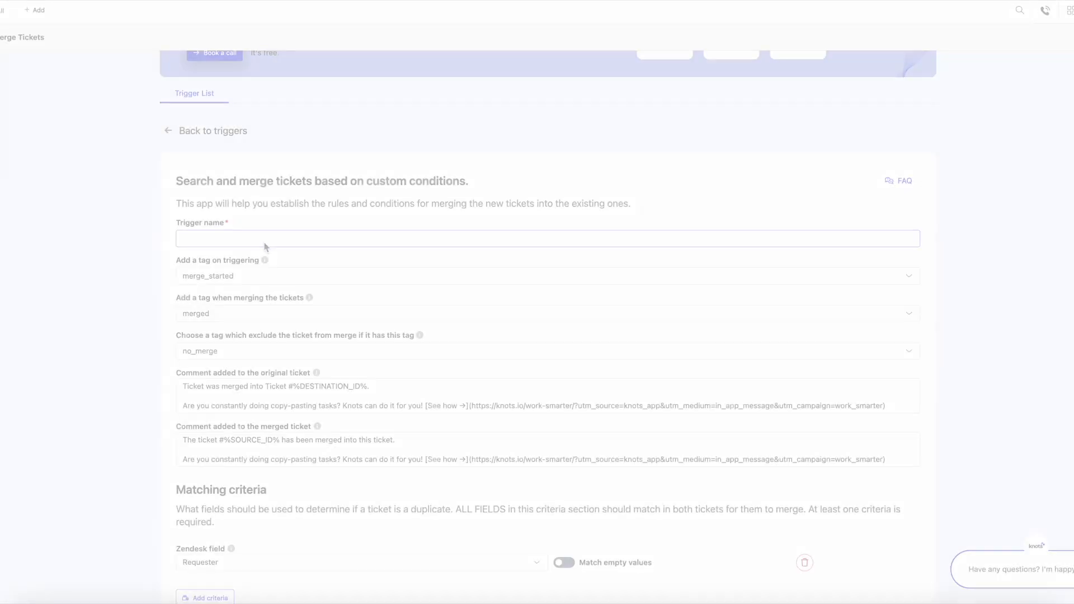
# Step: Create a new merge trigger and name it Merge Test
pyautogui.click(286, 239)
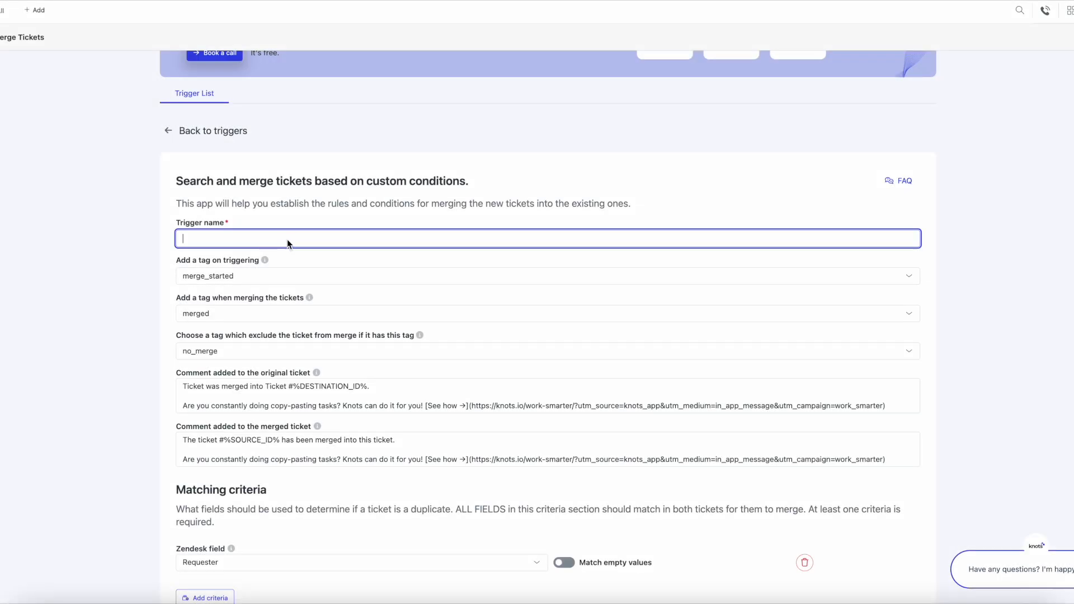
pyautogui.scroll(-1, 307, 236)
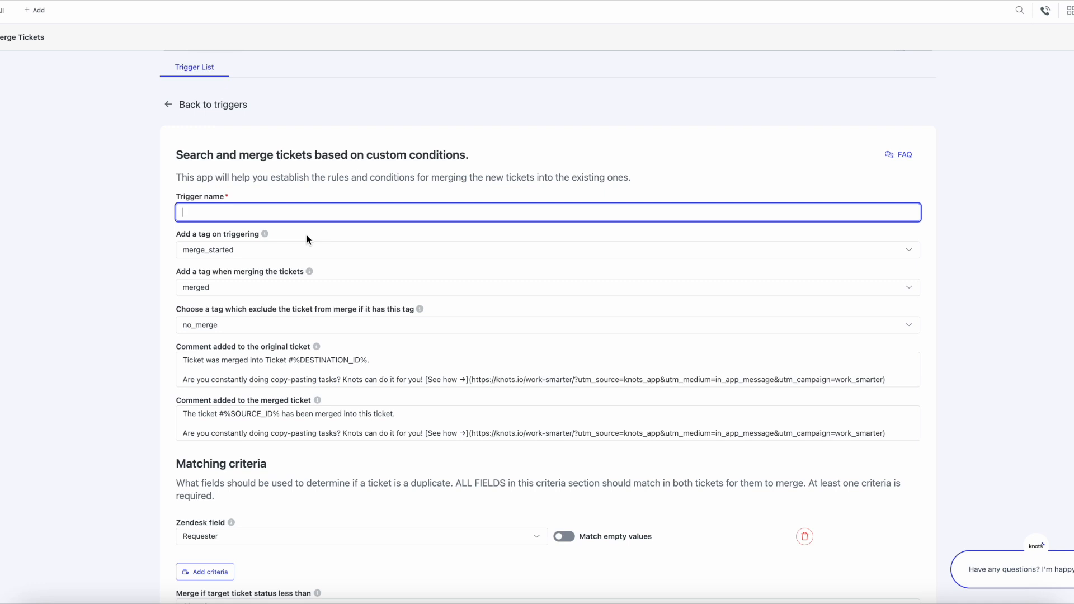
pyautogui.write('Merge Test')
pyautogui.press('Tab')
pyautogui.press('Tab')
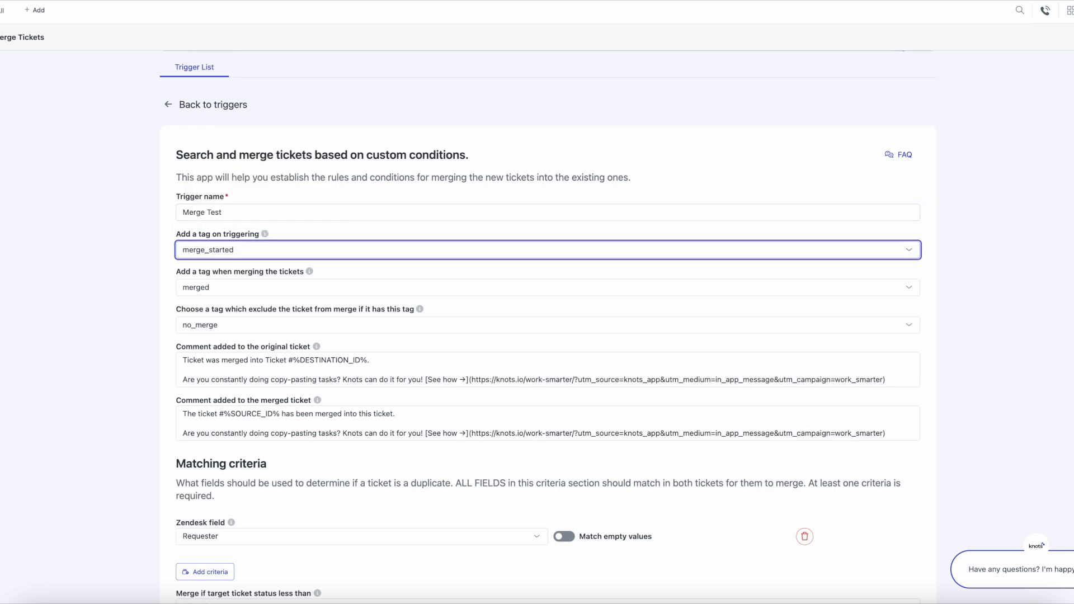
# Step: Review the trigger's tag settings and the comment templates for the original and merged tickets
pyautogui.scroll(-1, 311, 237)
pyautogui.click(273, 272)
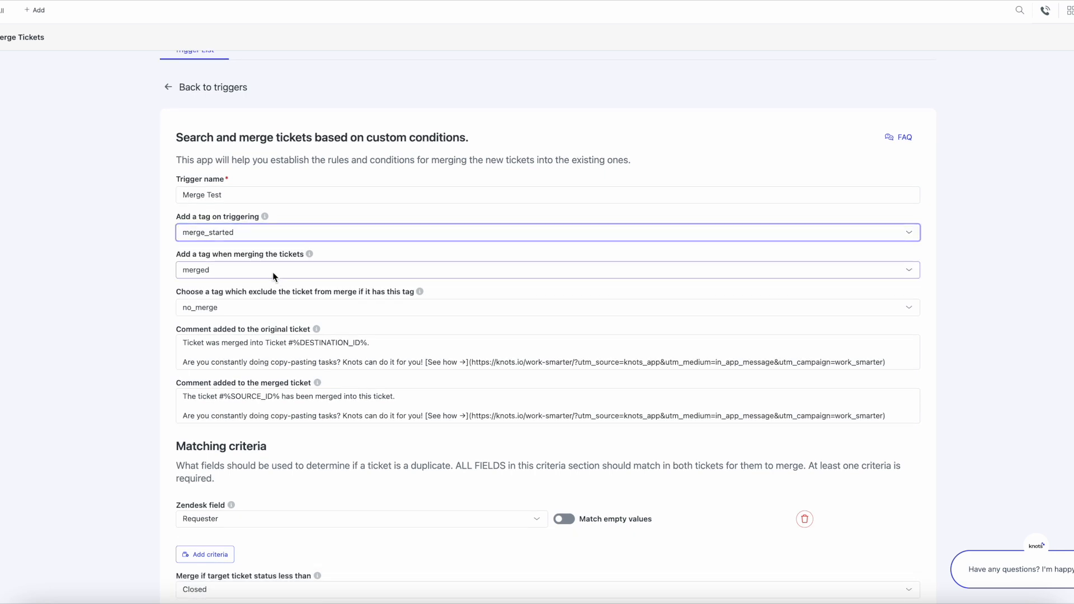
pyautogui.click(249, 293)
pyautogui.scroll(-1, 144, 283)
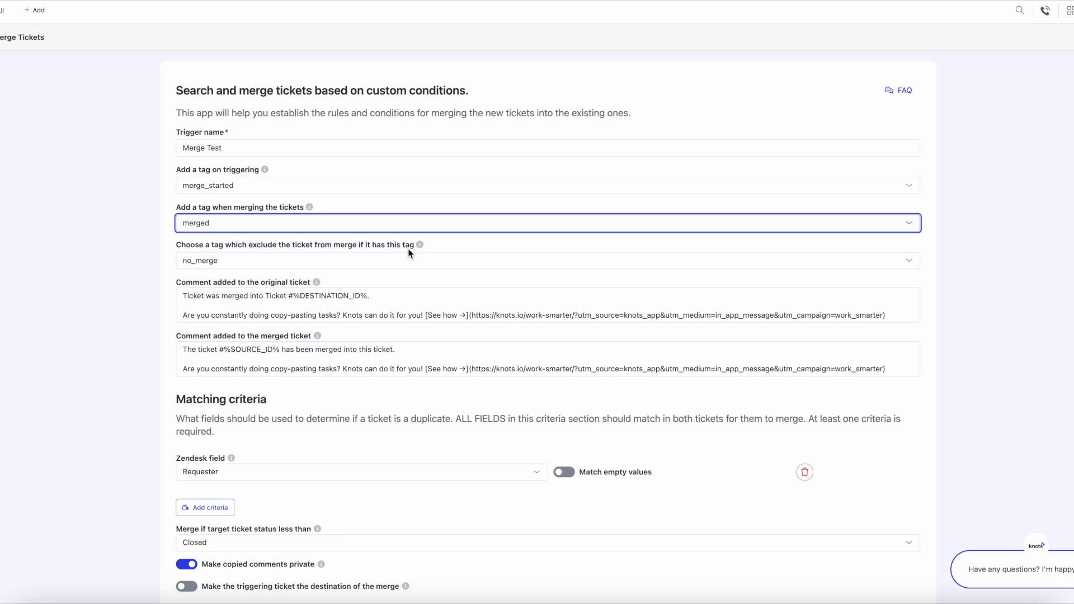
pyautogui.moveTo(420, 246)
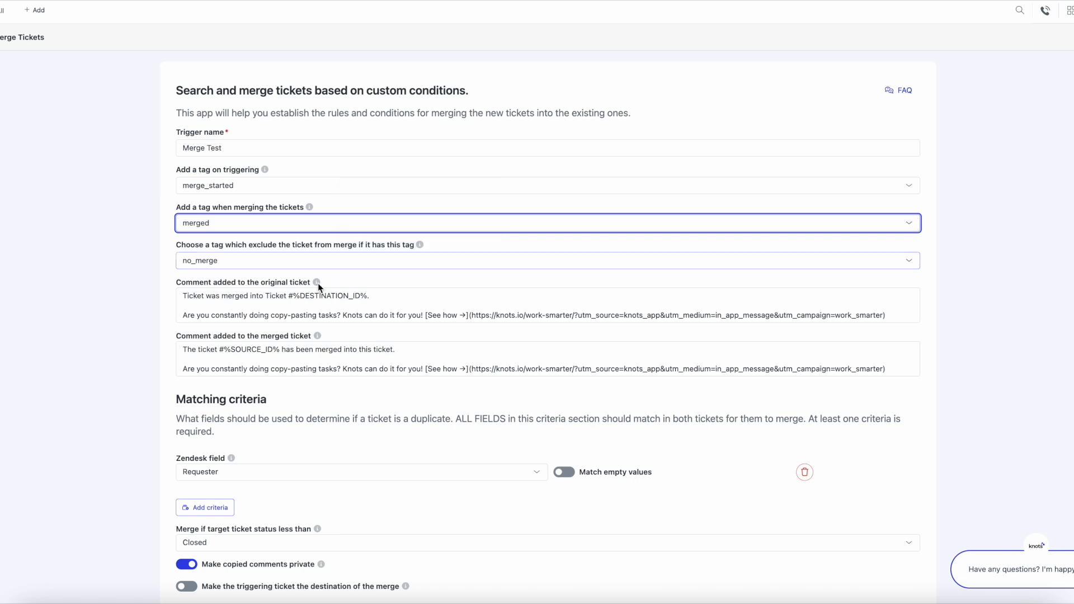
pyautogui.click(308, 295)
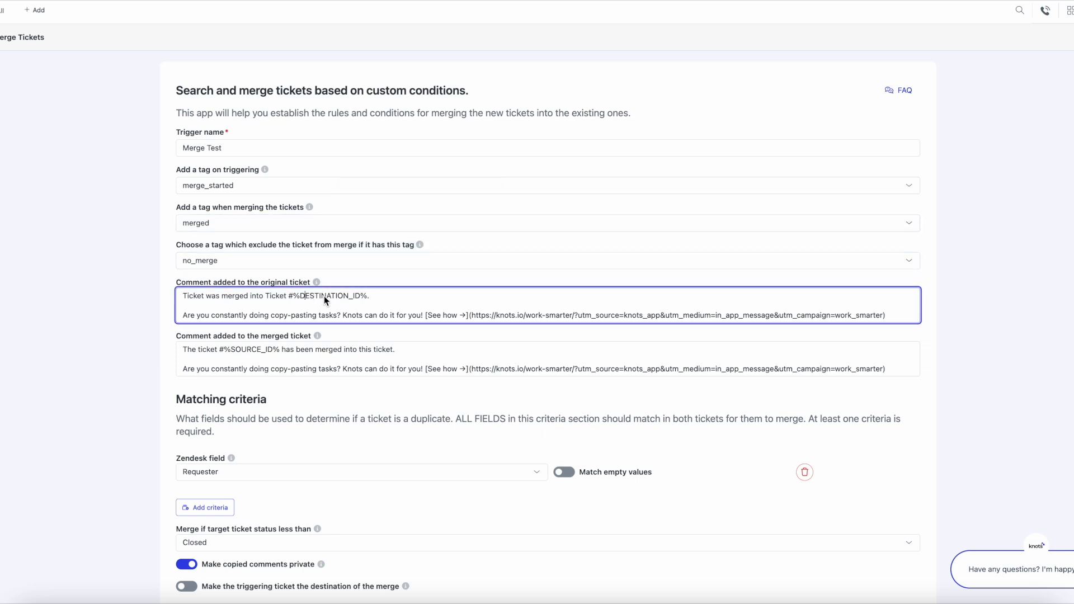
pyautogui.scroll(-1, 324, 296)
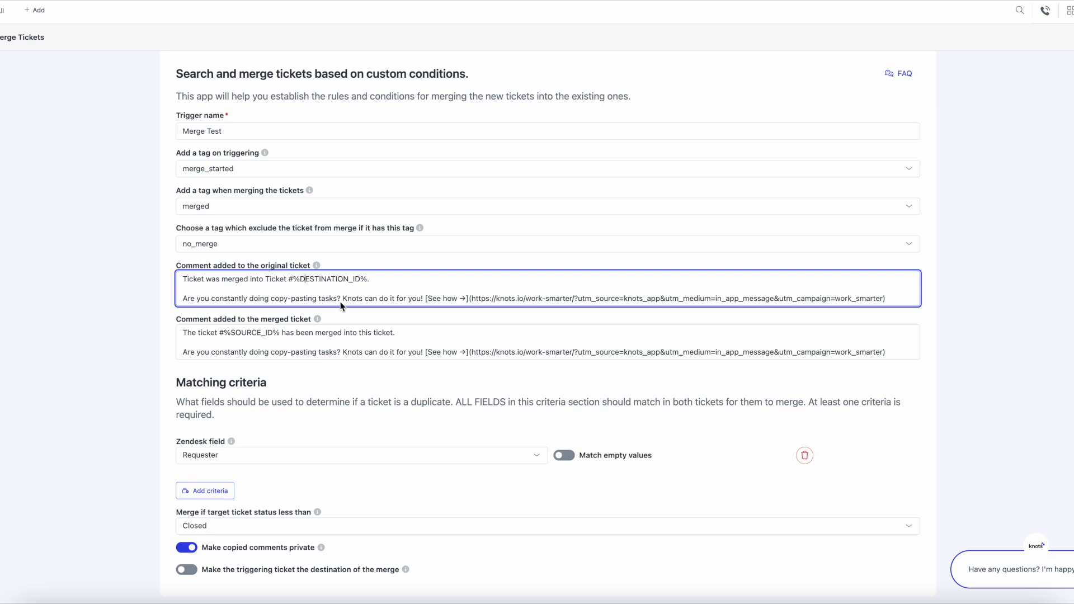
pyautogui.click(309, 333)
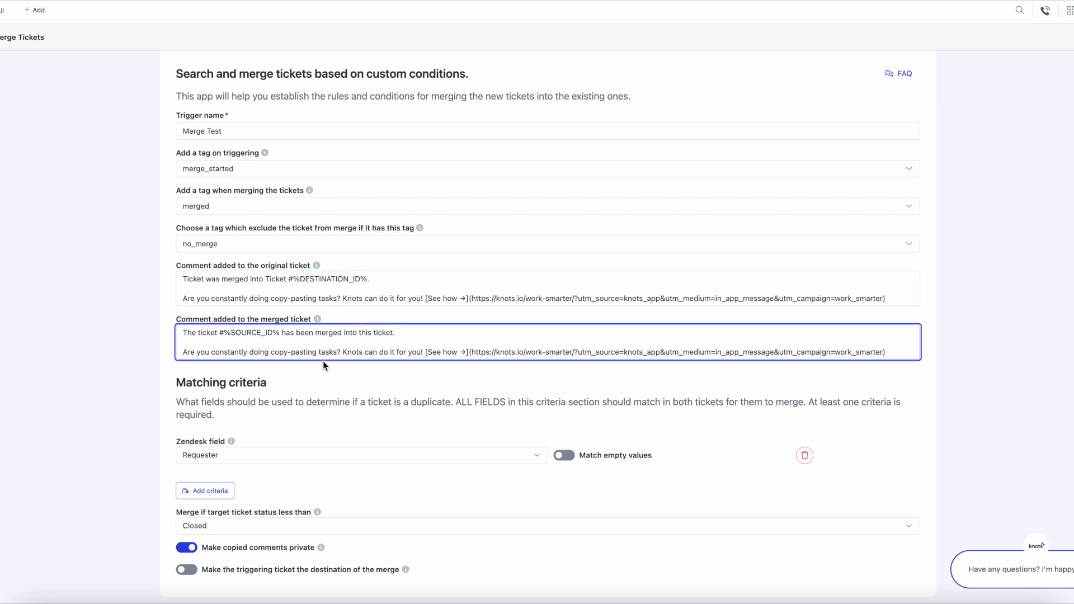
pyautogui.scroll(-2, 323, 361)
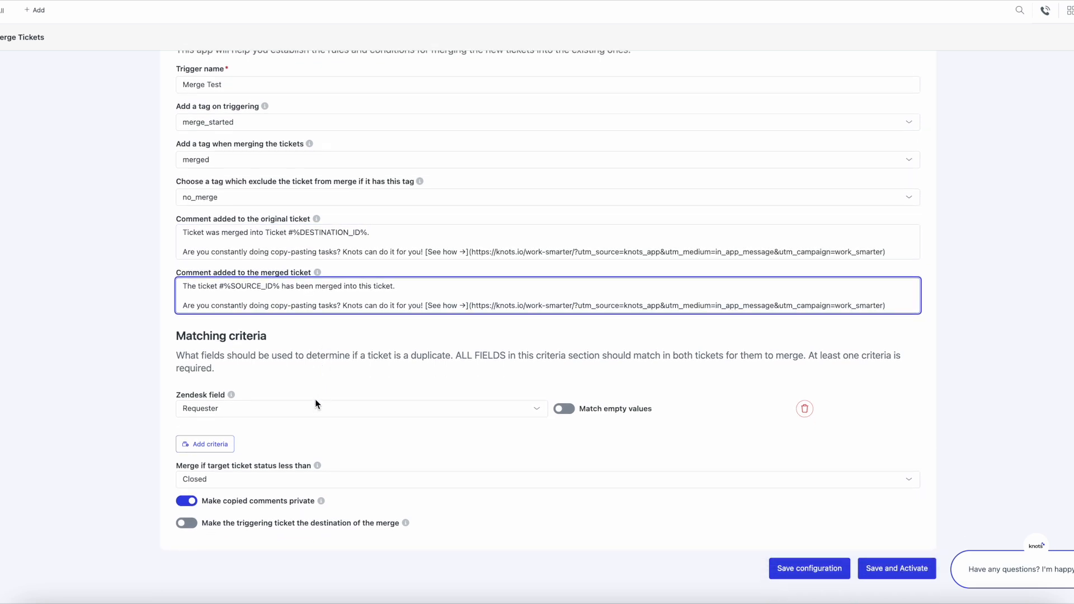
# Step: Examine which Zendesk fields are available for the first matching criterion
pyautogui.click(314, 411)
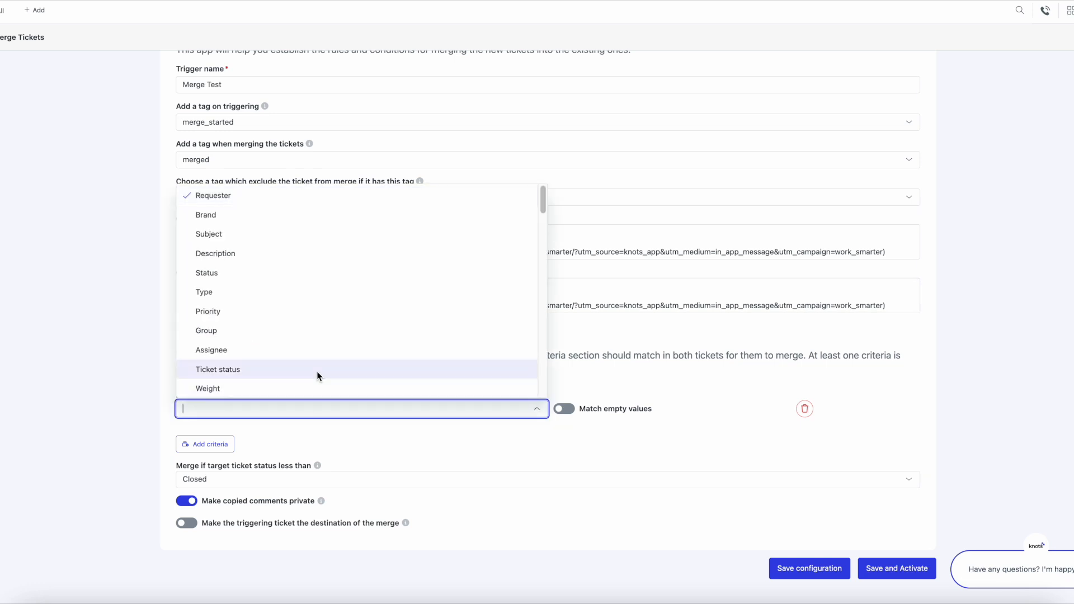
pyautogui.scroll(-1, 340, 254)
pyautogui.scroll(-1, 340, 253)
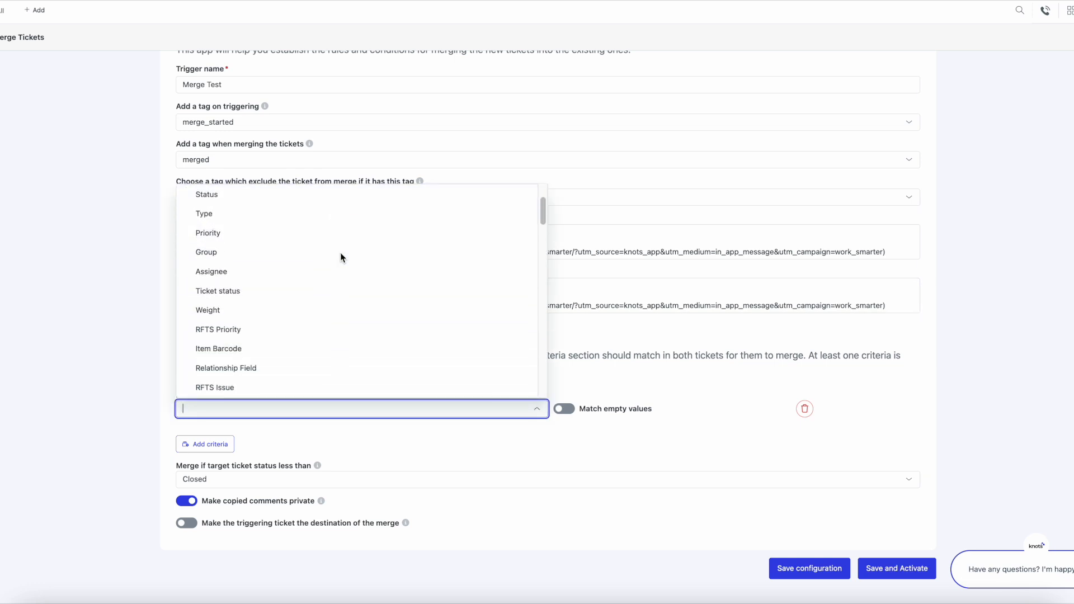
pyautogui.scroll(-1, 280, 335)
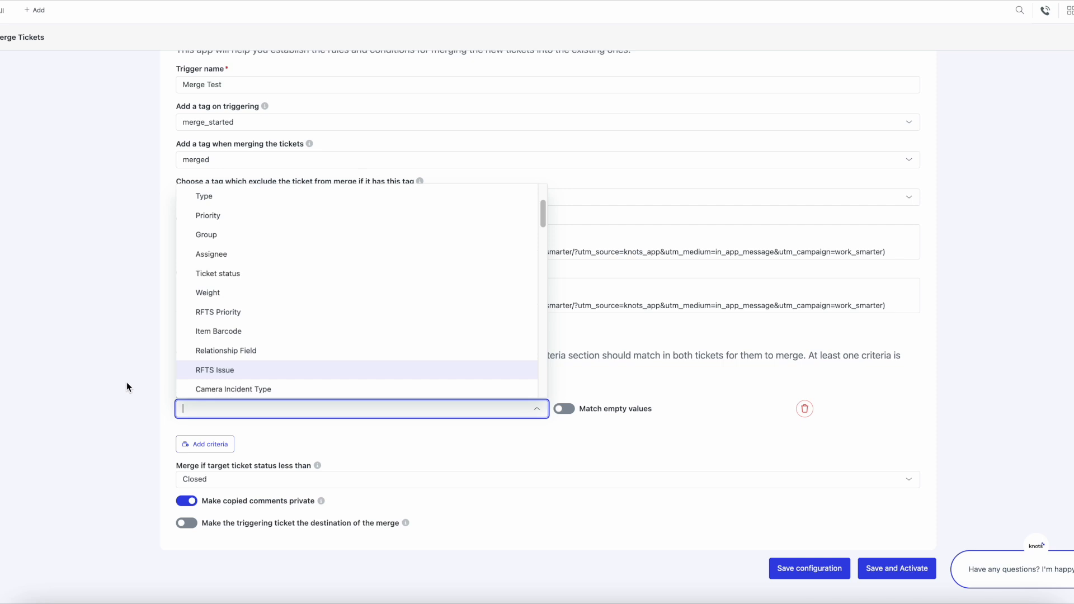
pyautogui.scroll(-1, 127, 382)
pyautogui.click(600, 379)
pyautogui.click(600, 379)
# Step: Add a second matching criterion that uses the Subject field
pyautogui.click(210, 410)
pyautogui.click(288, 418)
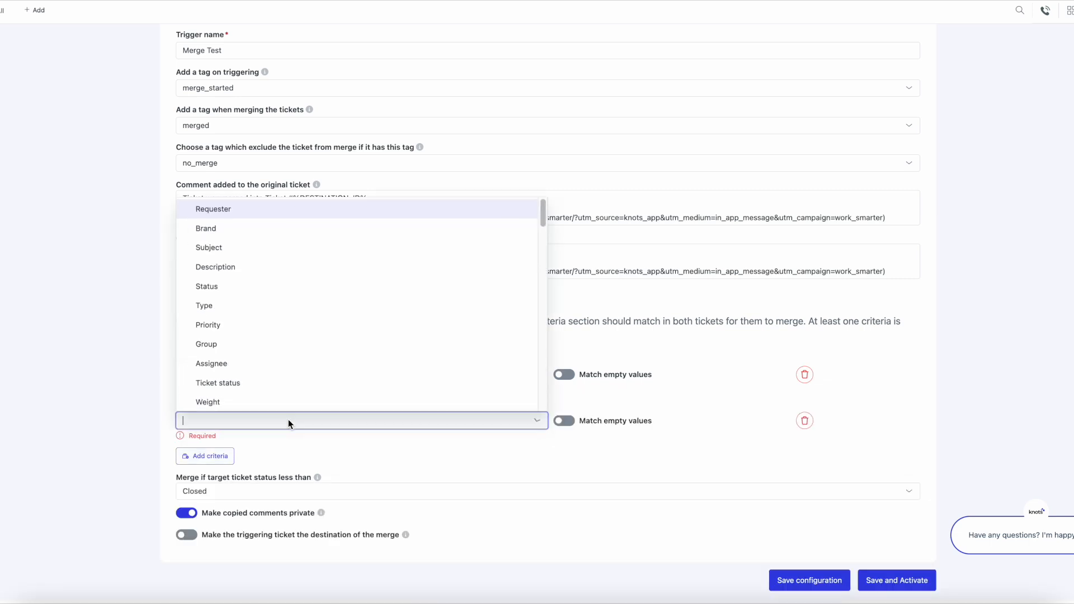
pyautogui.write('subject')
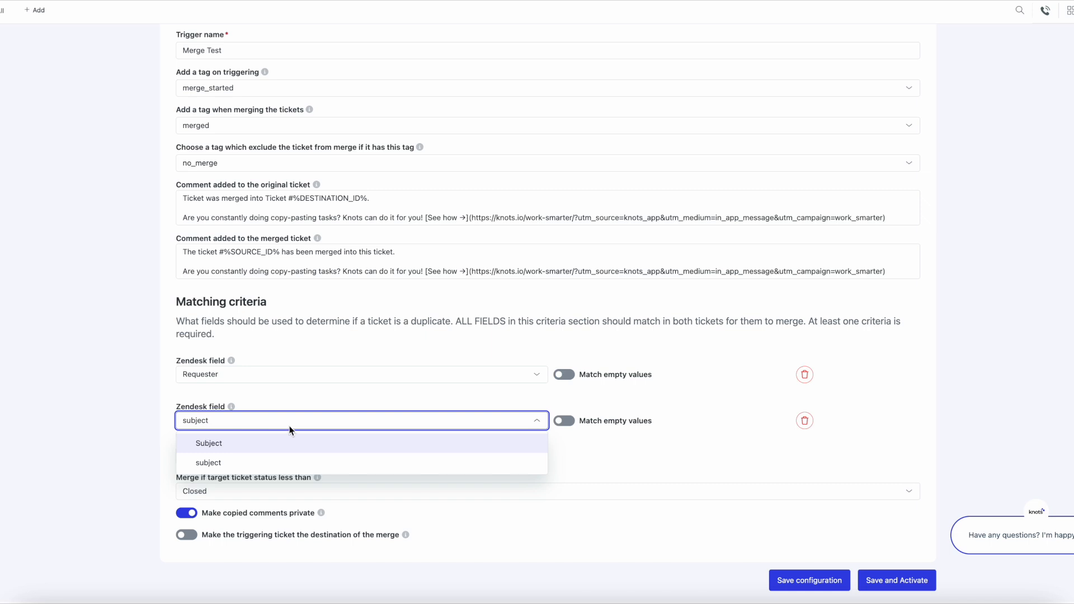
pyautogui.click(288, 444)
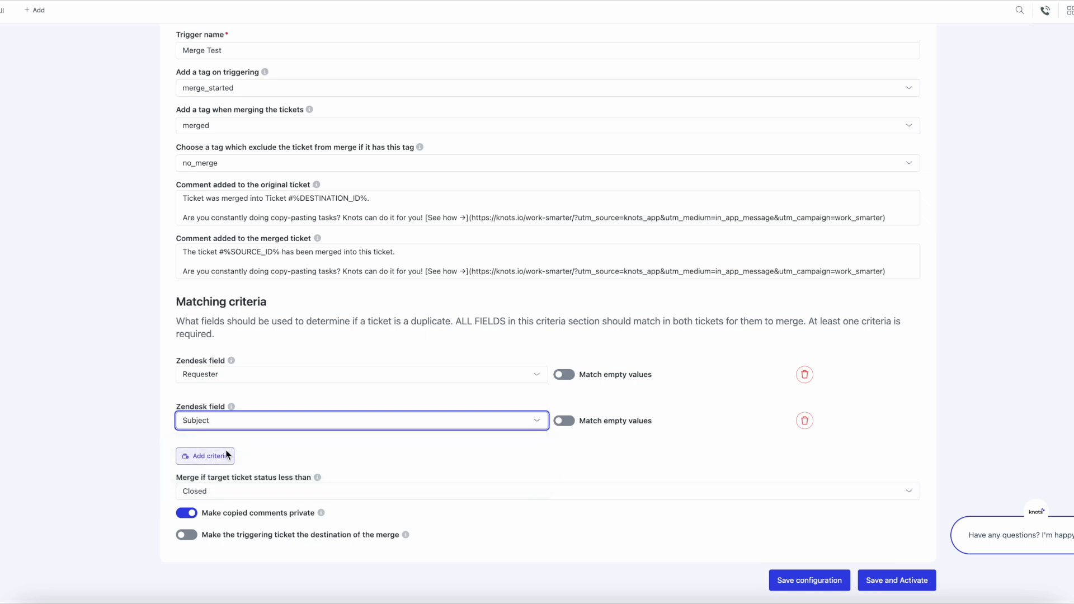
# Step: Check the status options for the target ticket threshold without changing the selection
pyautogui.scroll(-1, 227, 455)
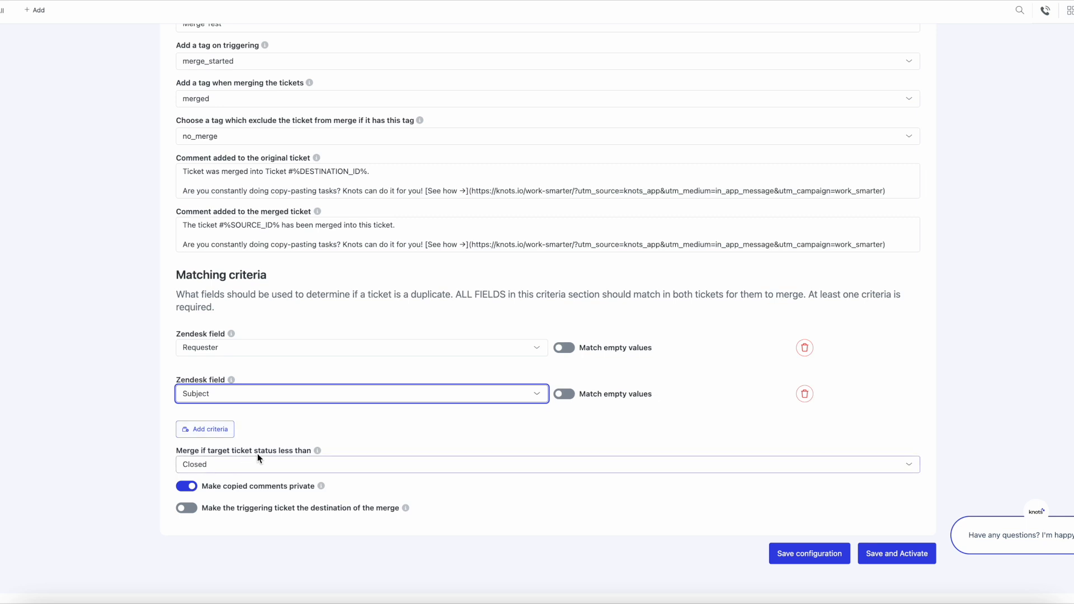
pyautogui.click(284, 465)
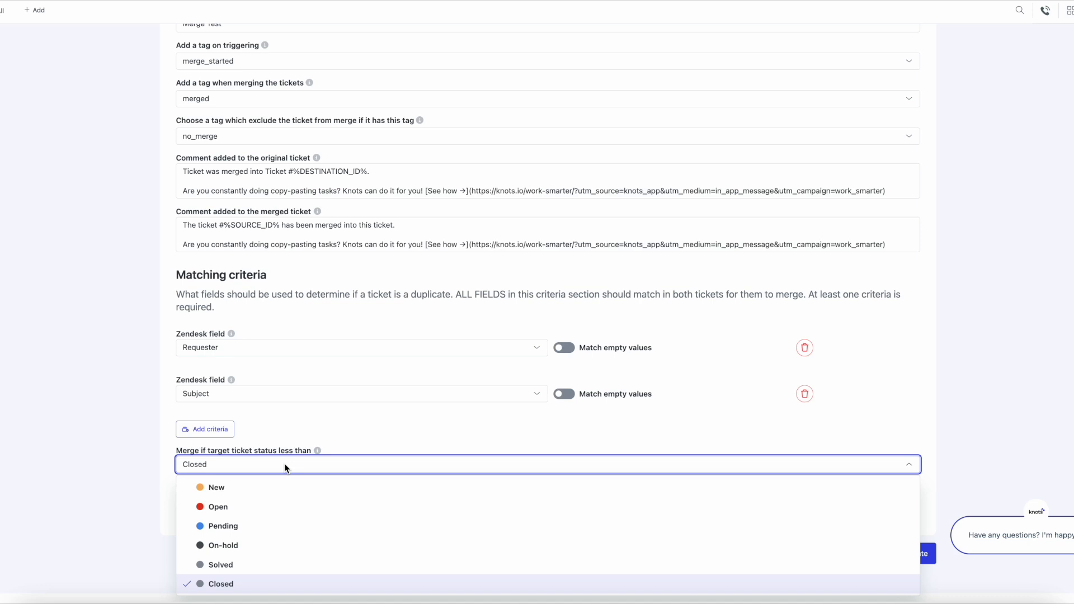
pyautogui.click(284, 463)
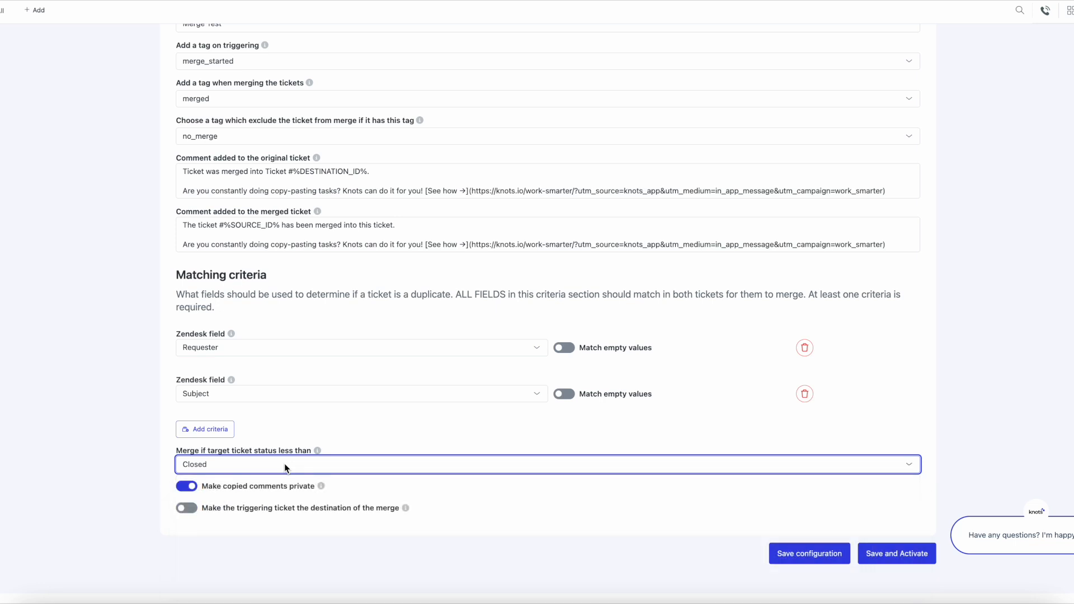
pyautogui.scroll(-1, 164, 456)
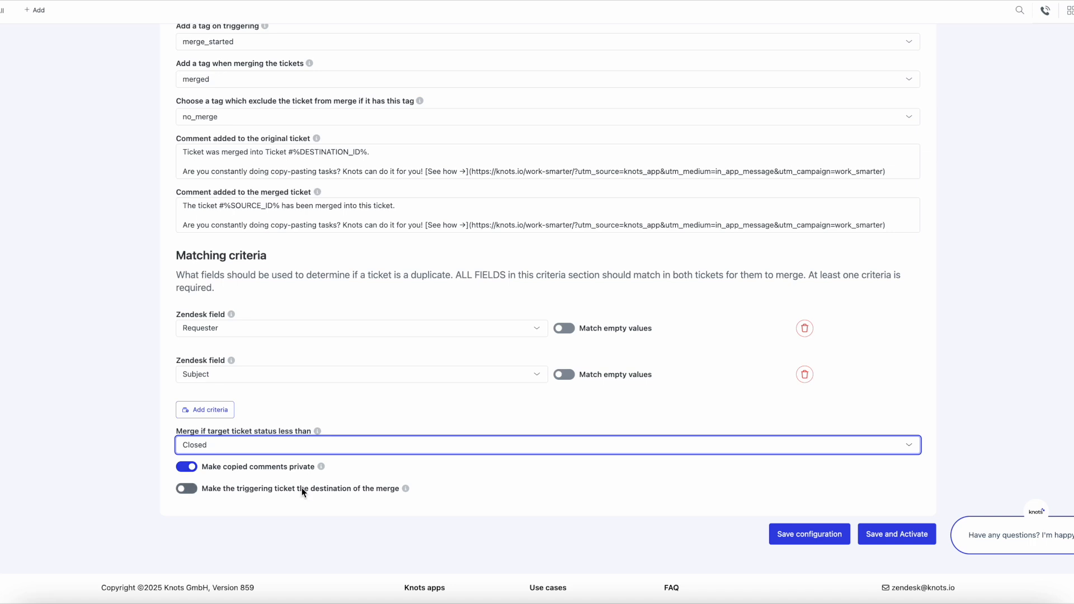
pyautogui.click(190, 489)
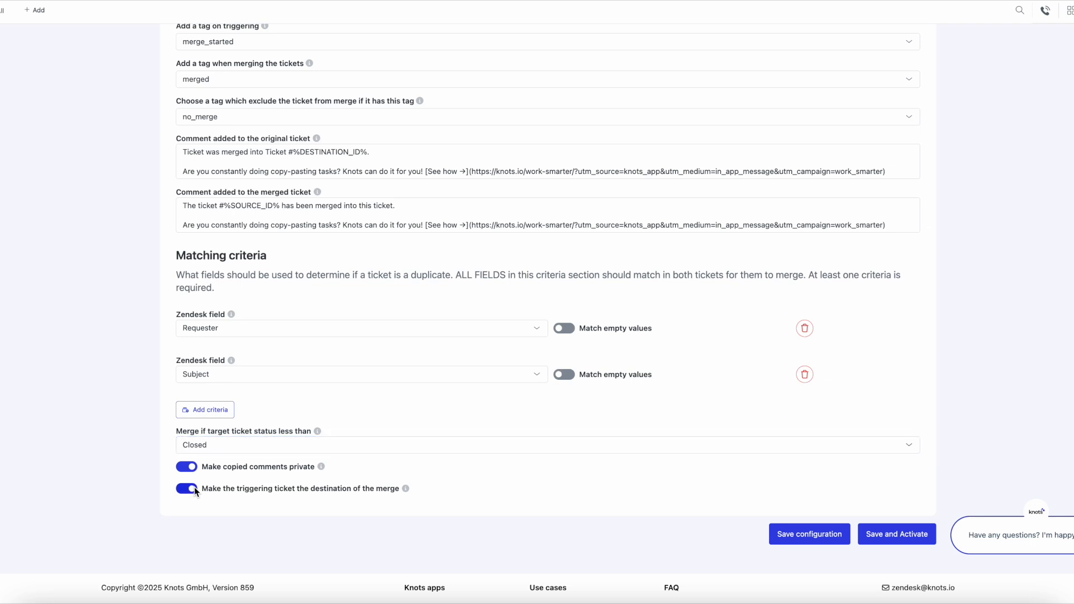
pyautogui.click(194, 487)
# Step: Save the Merge Test configuration and open its Zendesk trigger configuration
pyautogui.click(792, 536)
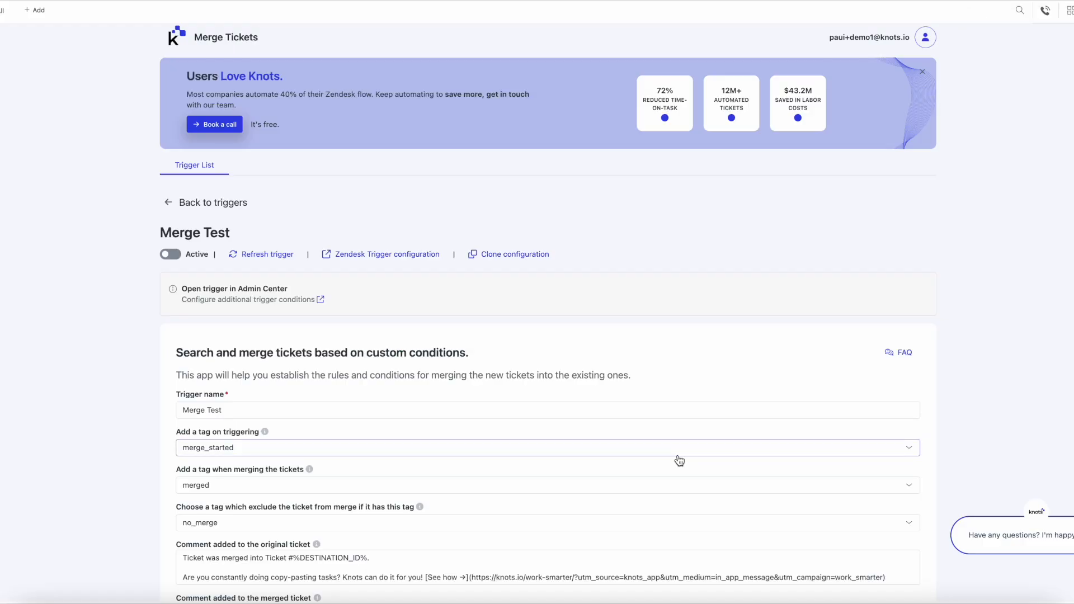
pyautogui.click(392, 258)
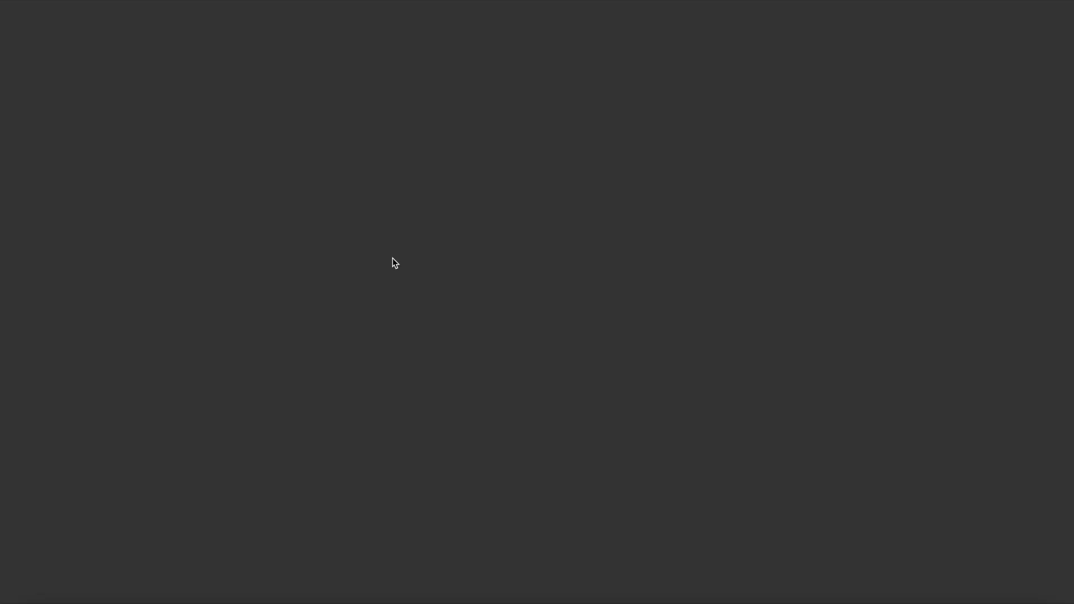
# Step: Add a Tags condition with the value "api" to the Merge Test trigger and review its webhook action
pyautogui.scroll(-3, 276, 482)
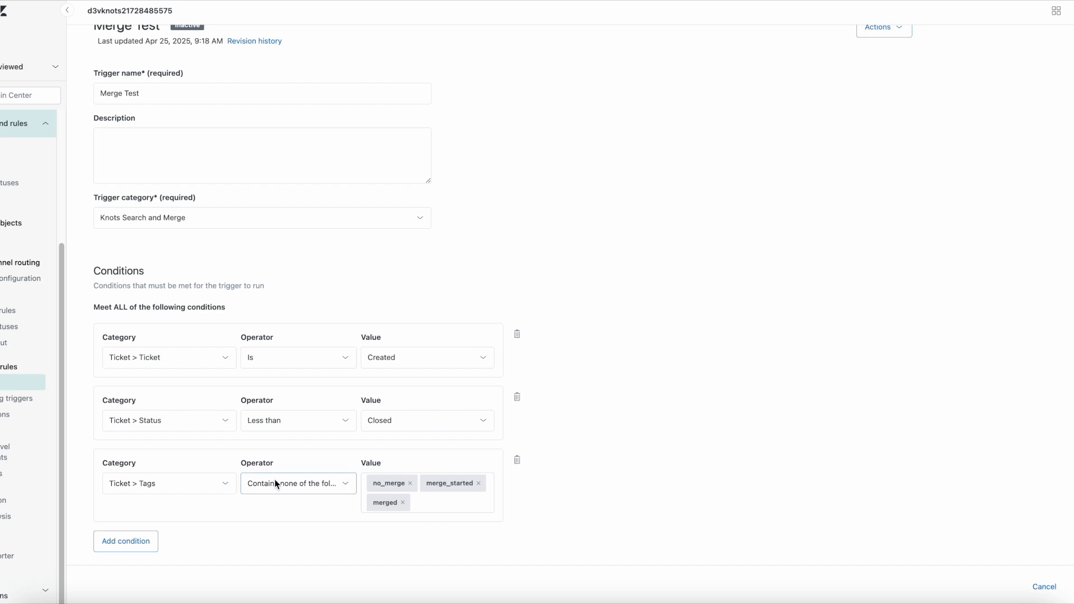
pyautogui.click(126, 468)
pyautogui.click(224, 496)
pyautogui.write('tag')
pyautogui.click(134, 528)
pyautogui.click(326, 491)
pyautogui.click(302, 516)
pyautogui.write('api')
pyautogui.click(558, 499)
pyautogui.scroll(-10, 626, 472)
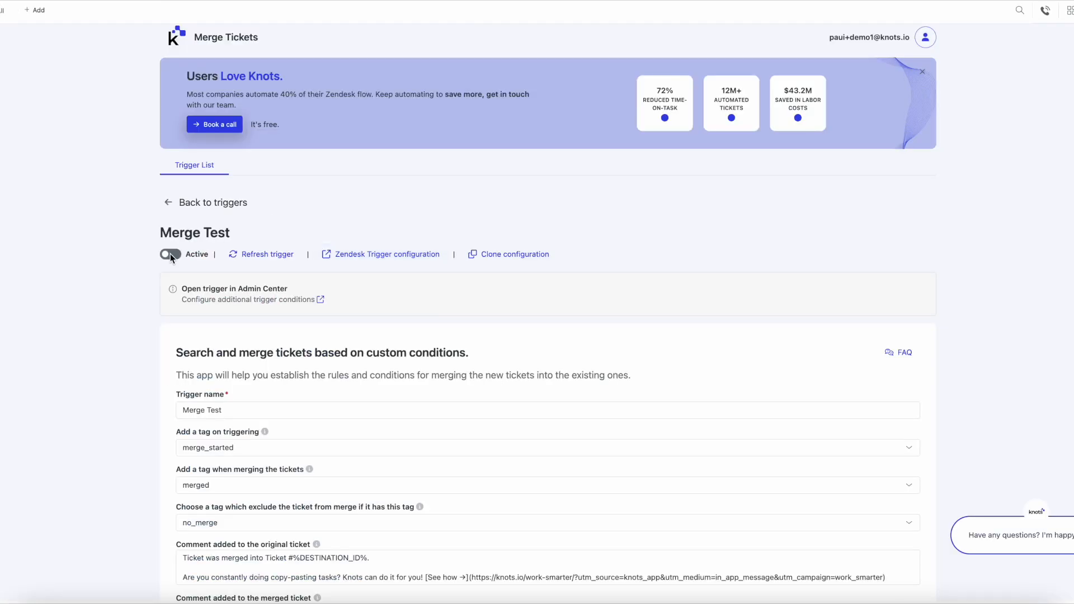
# Step: Activate the Merge Test trigger in the Merge Tickets app and update its configuration
pyautogui.click(170, 255)
pyautogui.scroll(-7, 643, 364)
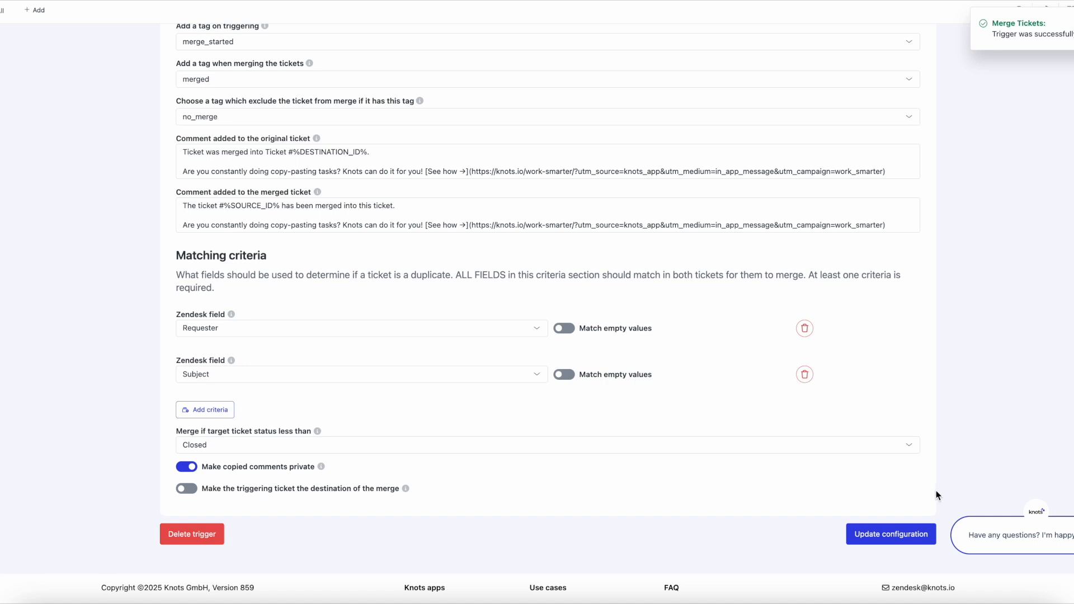
pyautogui.click(908, 535)
# Step: Open the merged Tickets Merge Test ticket #885 and display its event history to check the trigger's actions
pyautogui.click(14, 78)
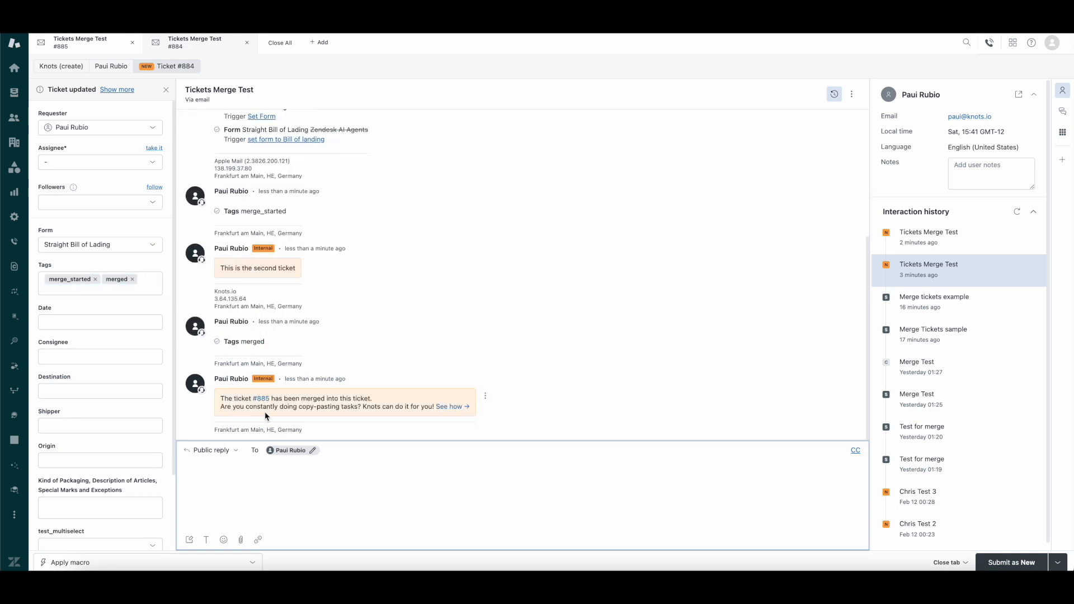
pyautogui.click(89, 50)
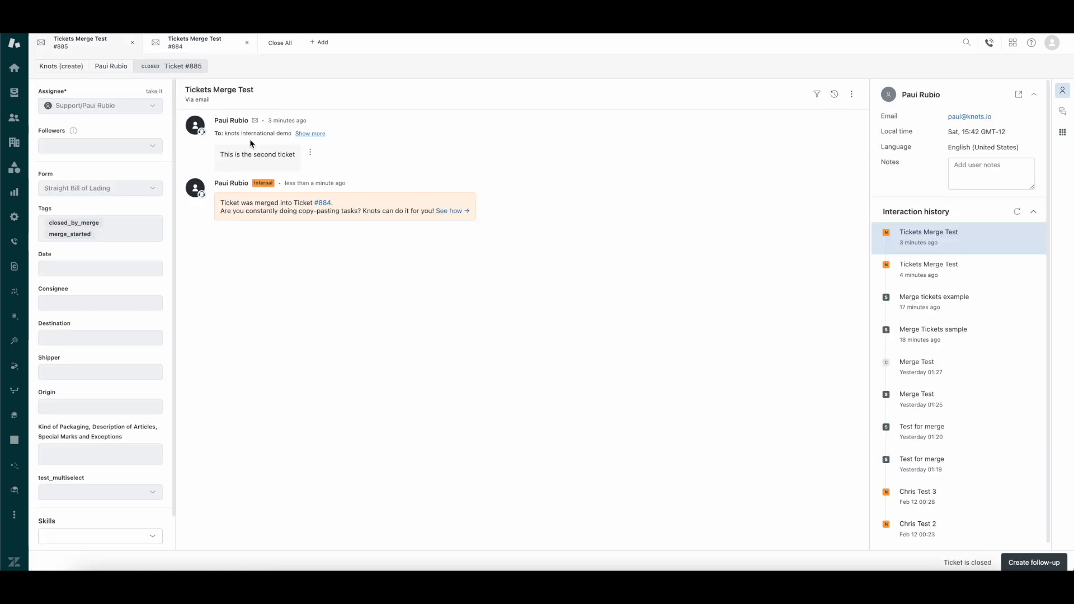
pyautogui.click(834, 95)
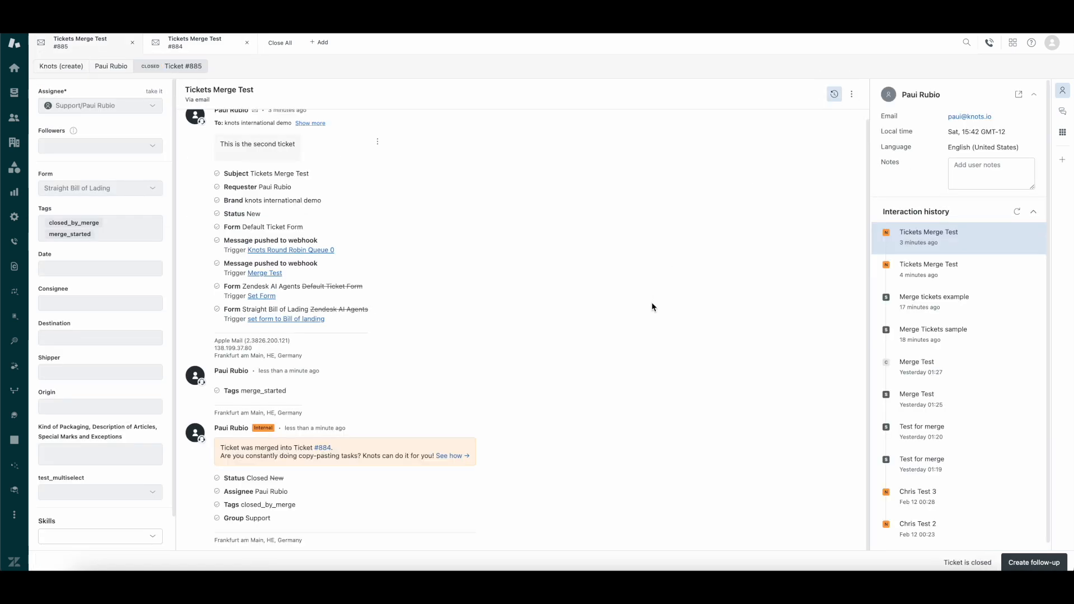